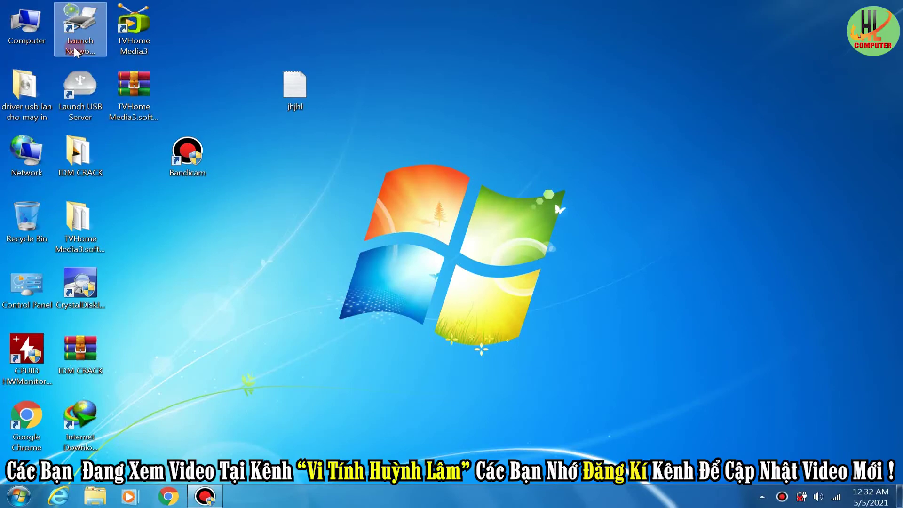
Check the Windows edition and system type in the computer's system properties, and close the window.
right_click(38, 26)
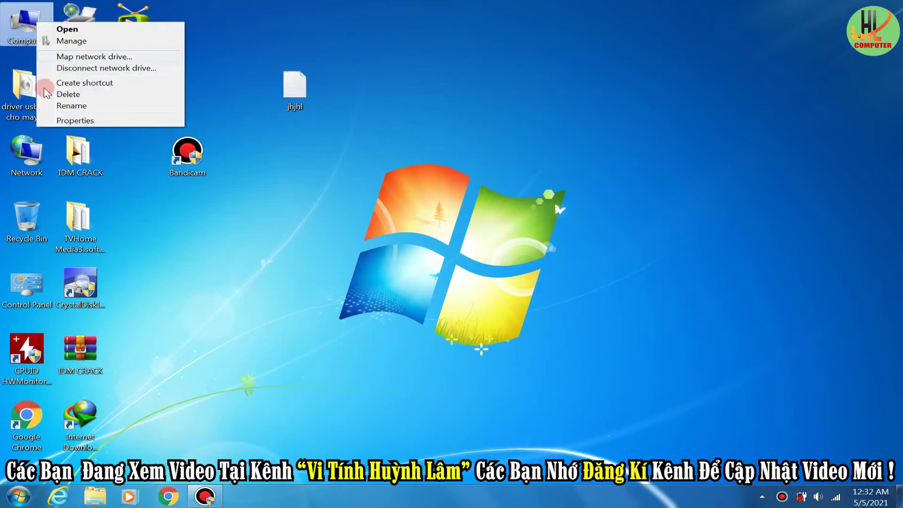
click(61, 121)
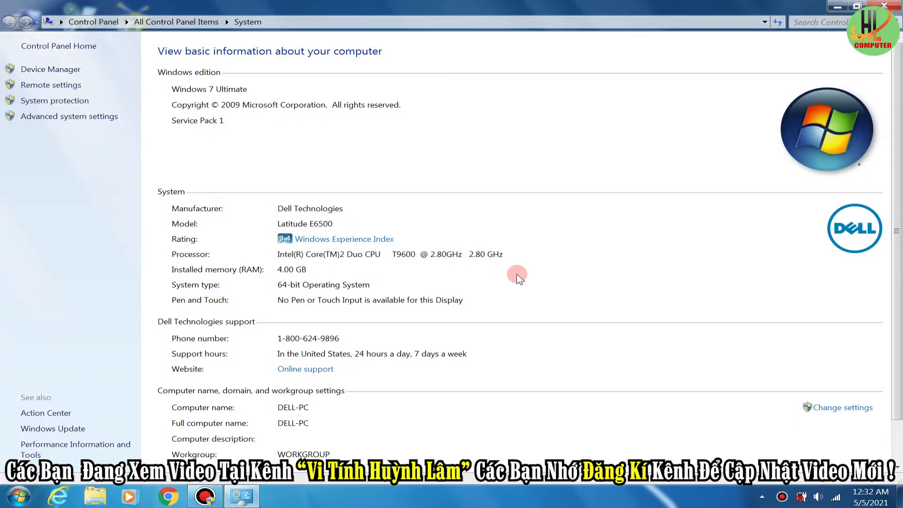
key(alt+F4)
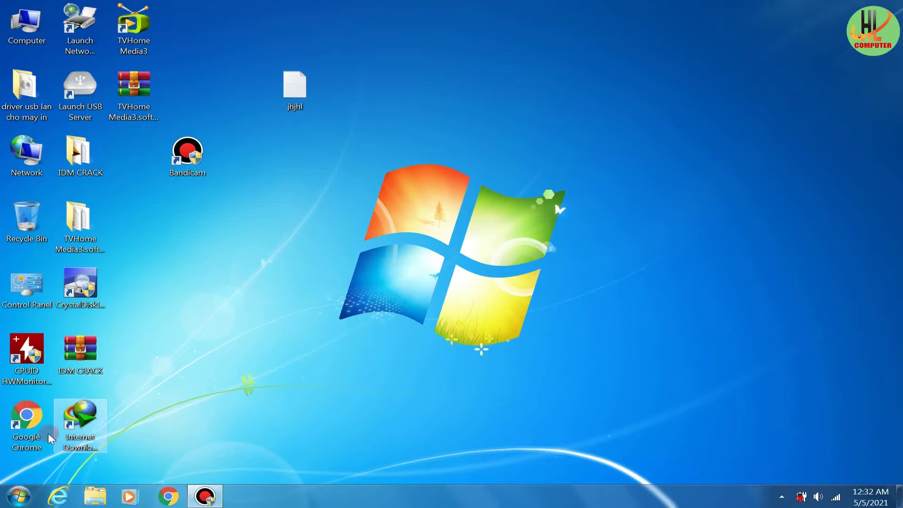
Switch to Google Chrome, dismiss the page restore prompt, and search the web for "download driver hl l2366dw".
click(33, 437)
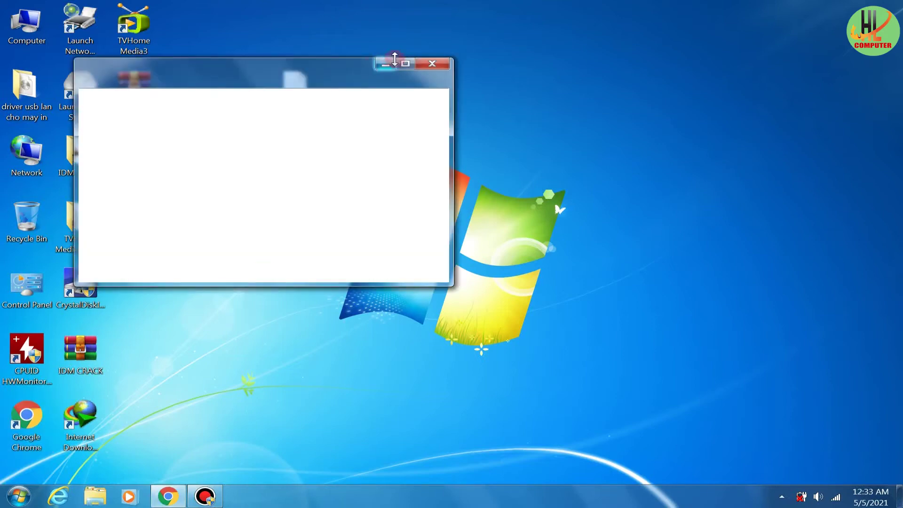
click(404, 63)
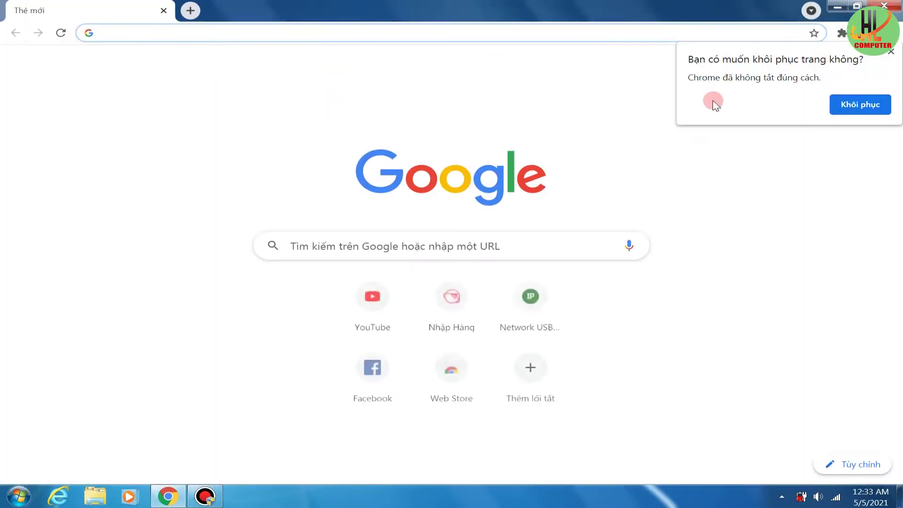
click(890, 52)
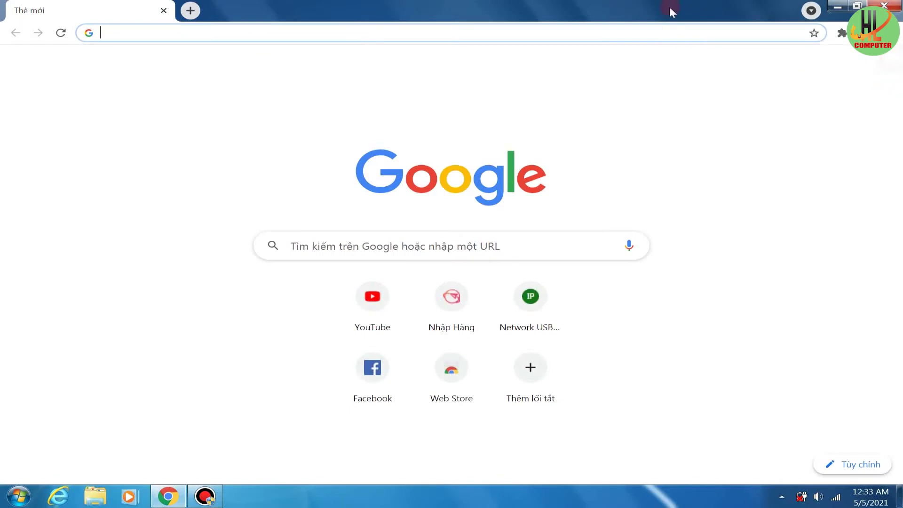
click(644, 37)
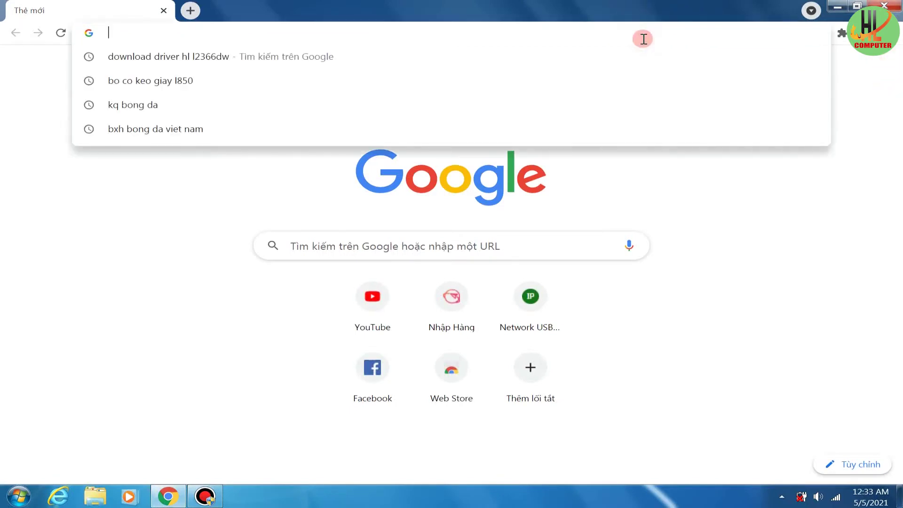
text(download)
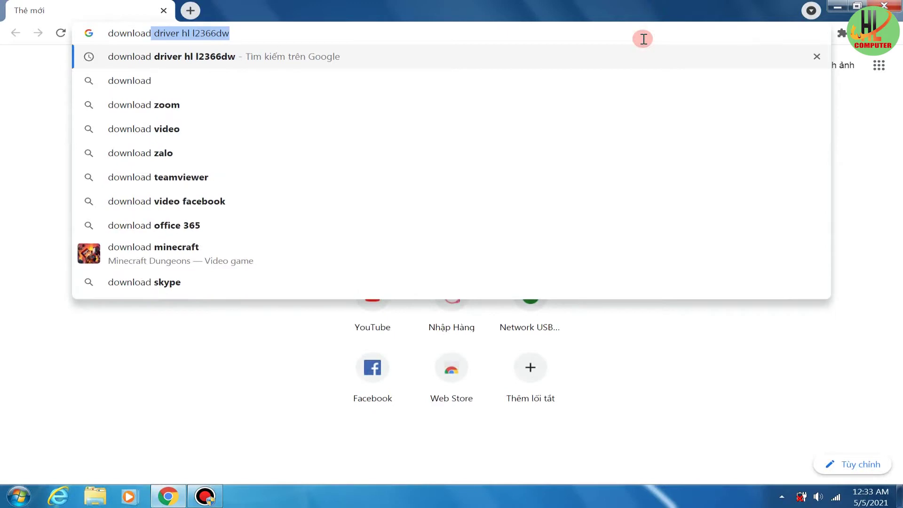
click(350, 38)
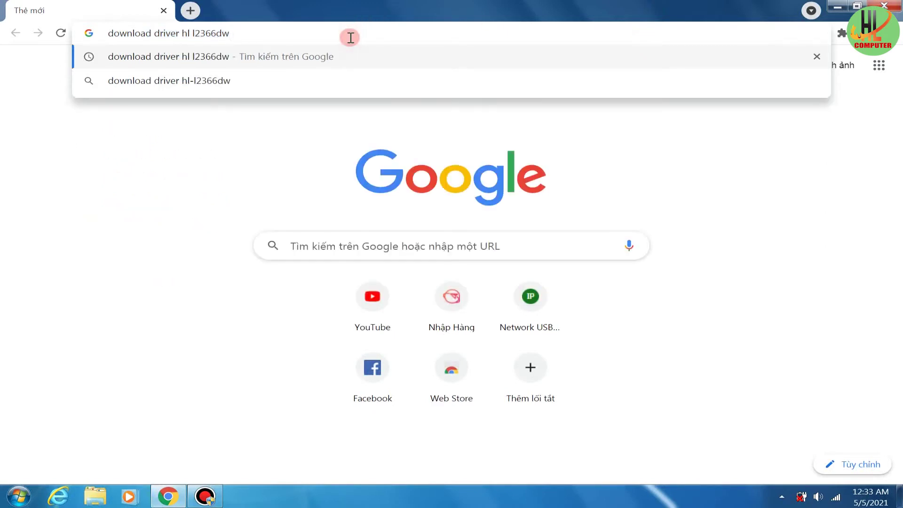
key(Return)
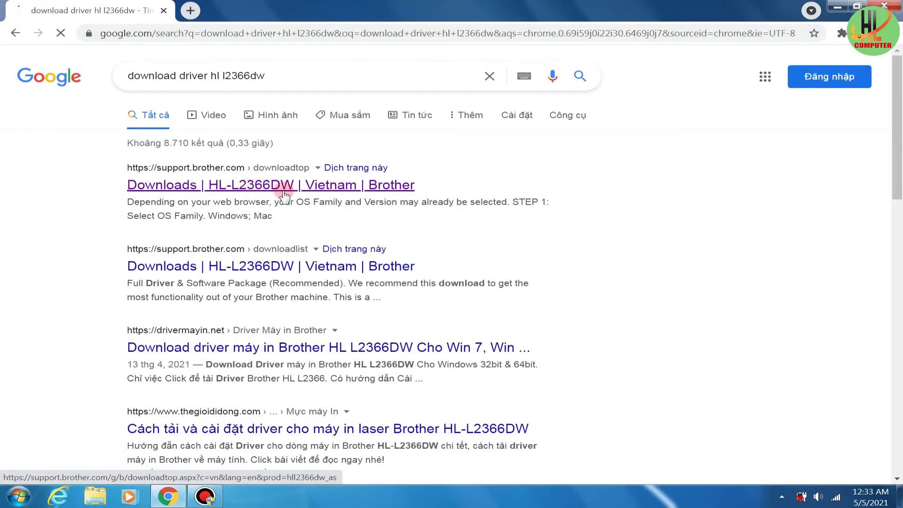
Open Brother's Vietnam downloads page for the HL-L2366DW and list the downloads for Windows 7 (64-bit).
click(354, 185)
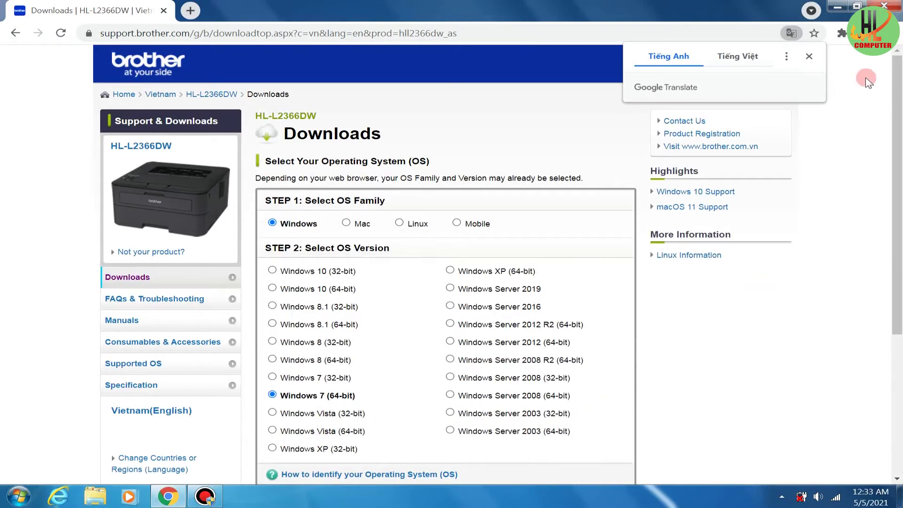
click(809, 57)
mouse_move(899, 85)
mouse_down()
mouse_move(899, 183)
mouse_move(885, 287)
mouse_move(890, 207)
mouse_move(849, 198)
mouse_up()
click(451, 286)
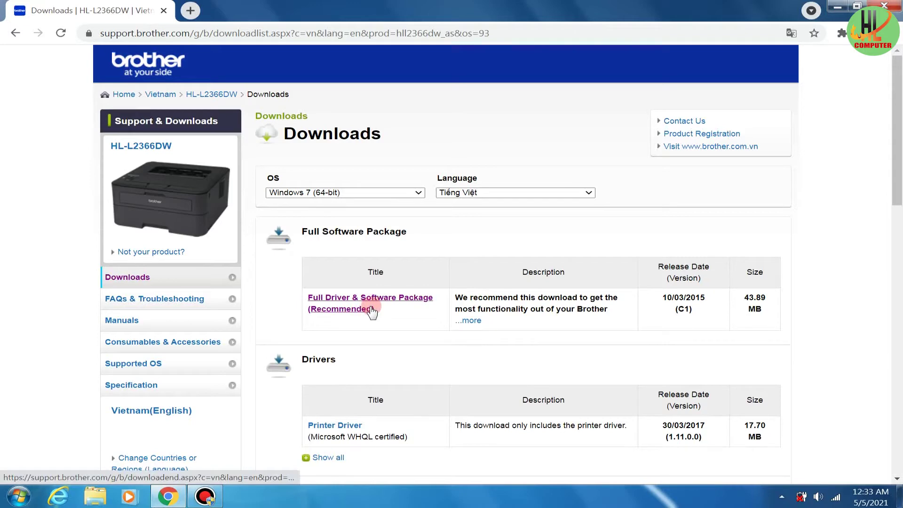
Choose the Full Driver & Software Package (Recommended) and agree to its EULA to request the download.
click(346, 296)
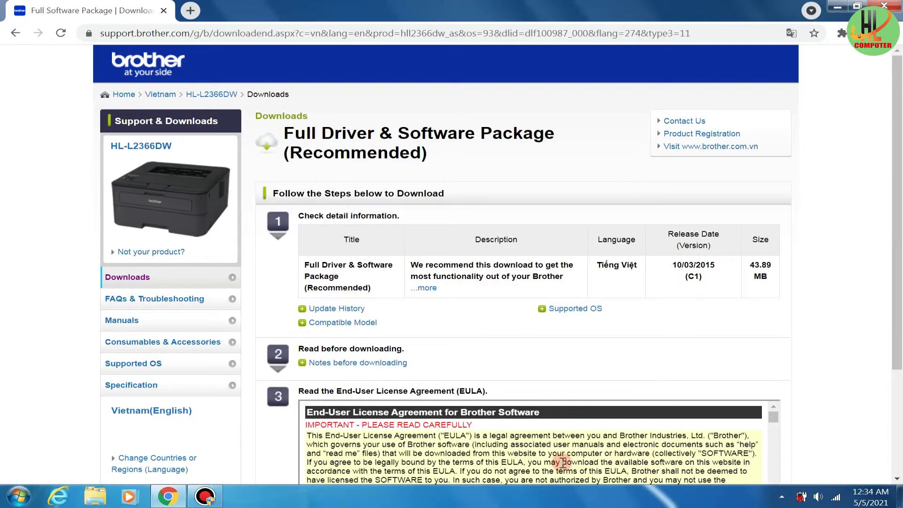
scroll(375, 429, down, 3)
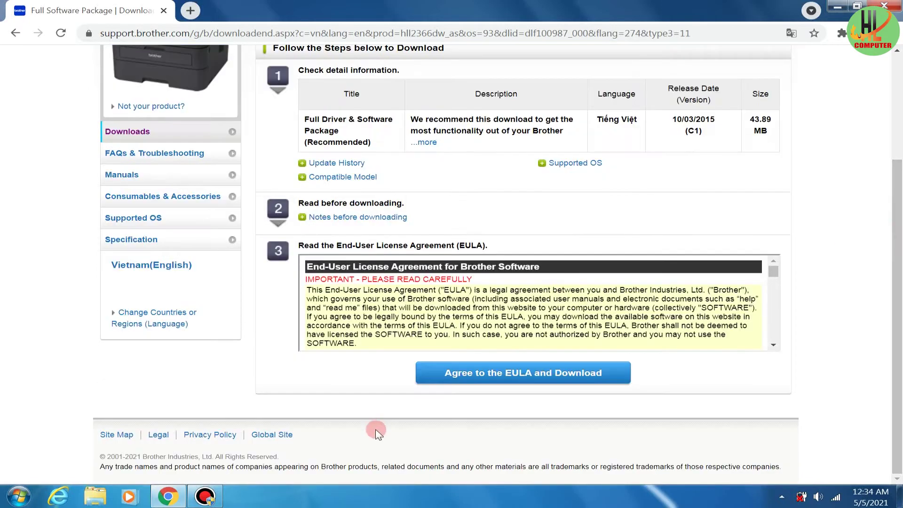
click(462, 375)
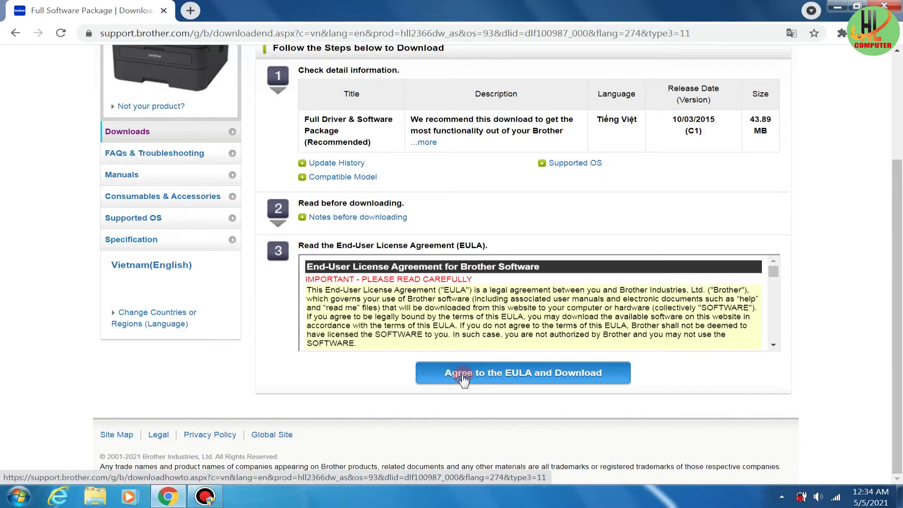
click(462, 375)
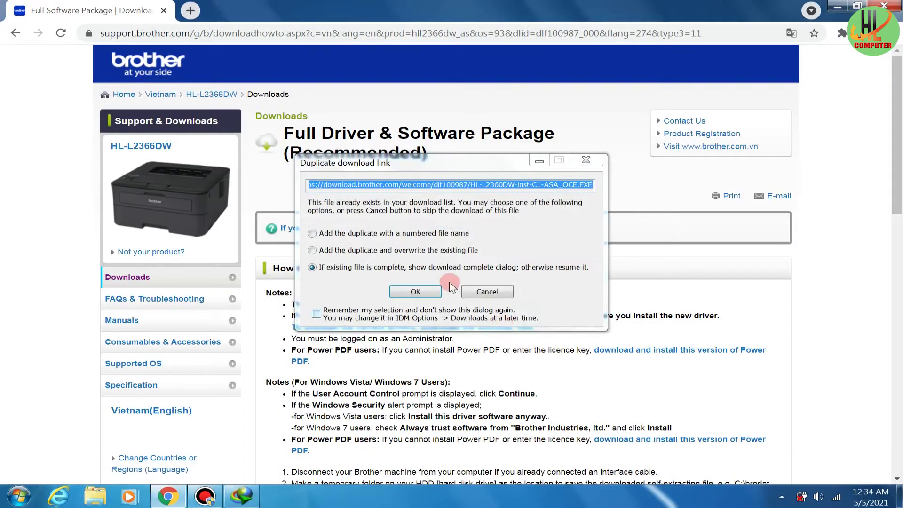
Set the duplicate download to overwrite the existing file and start downloading HL-L2360DW-inst-C1-ASA_OCE.exe.
click(421, 251)
click(424, 285)
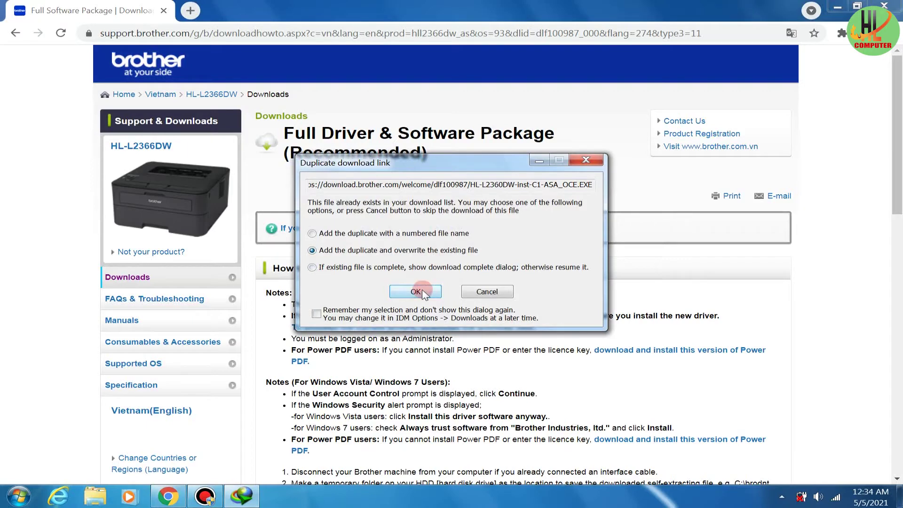
click(438, 301)
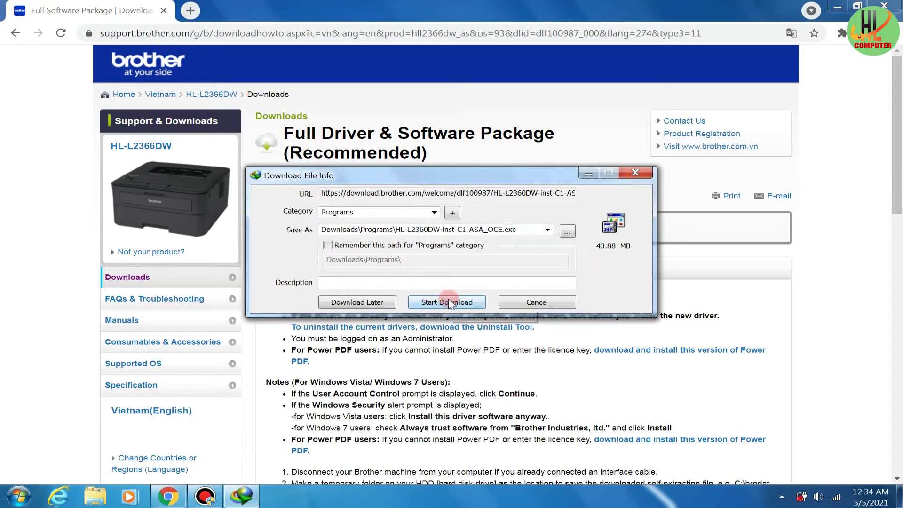
click(450, 302)
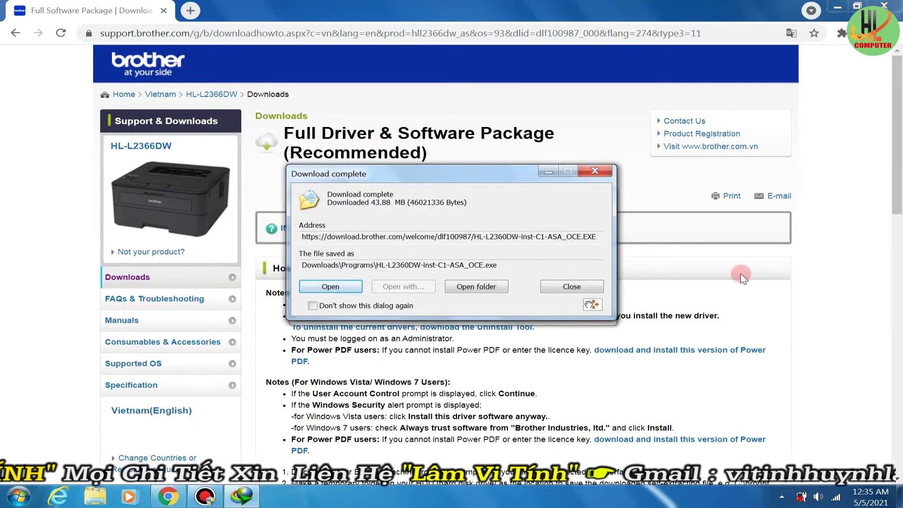
Run the downloaded Brother installer and dismiss the Internet Download Manager serial number warning and registration form.
click(331, 288)
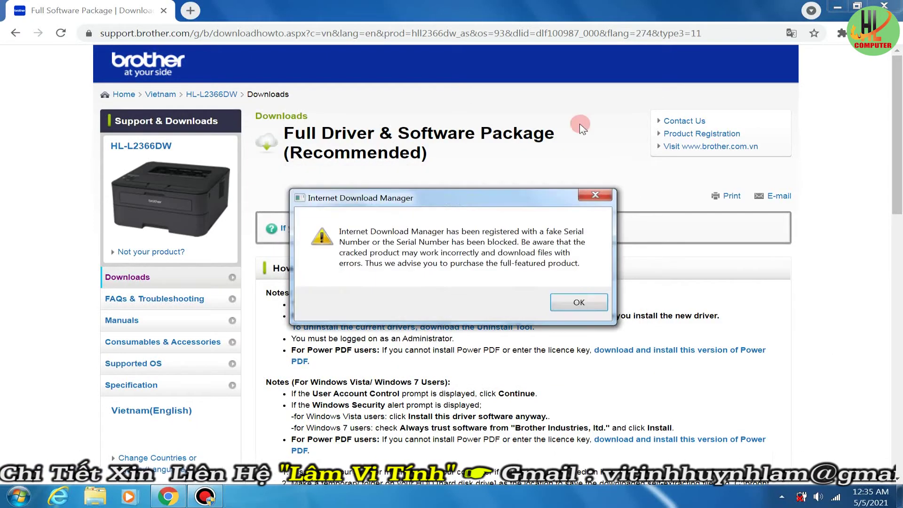
click(595, 194)
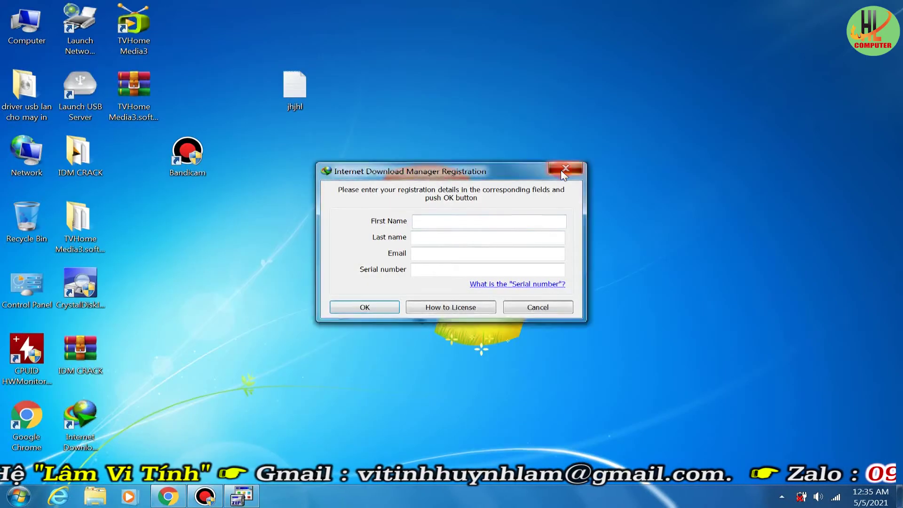
click(566, 168)
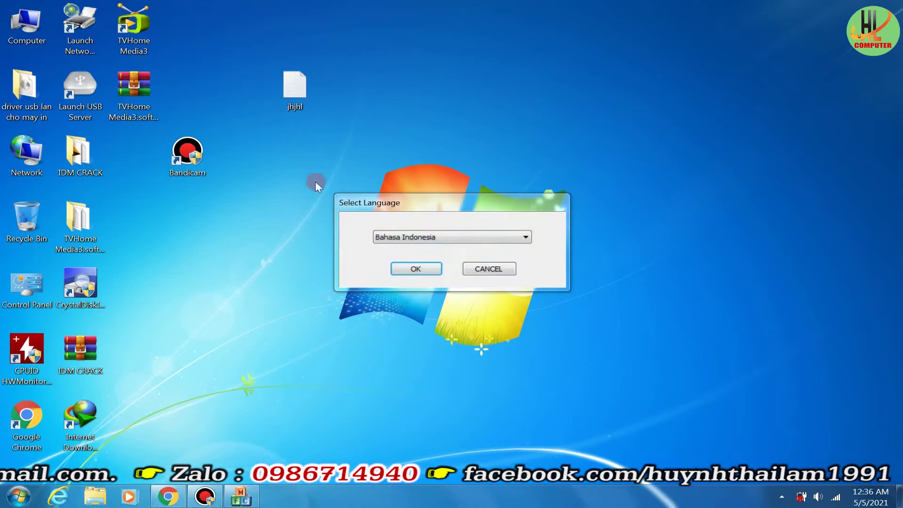
Choose Tiếng Việt as the language for the Brother setup and continue.
click(431, 234)
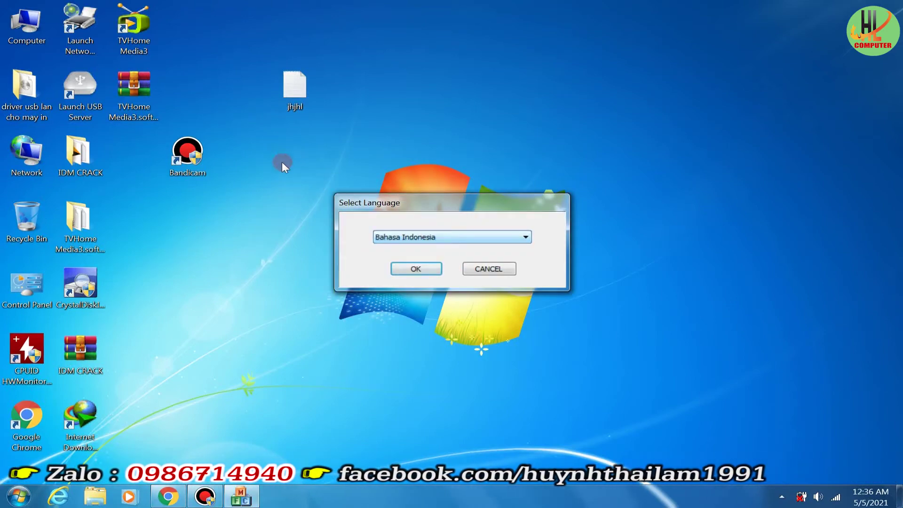
key(alt+Down)
key(Down)
key(Down)
key(Return)
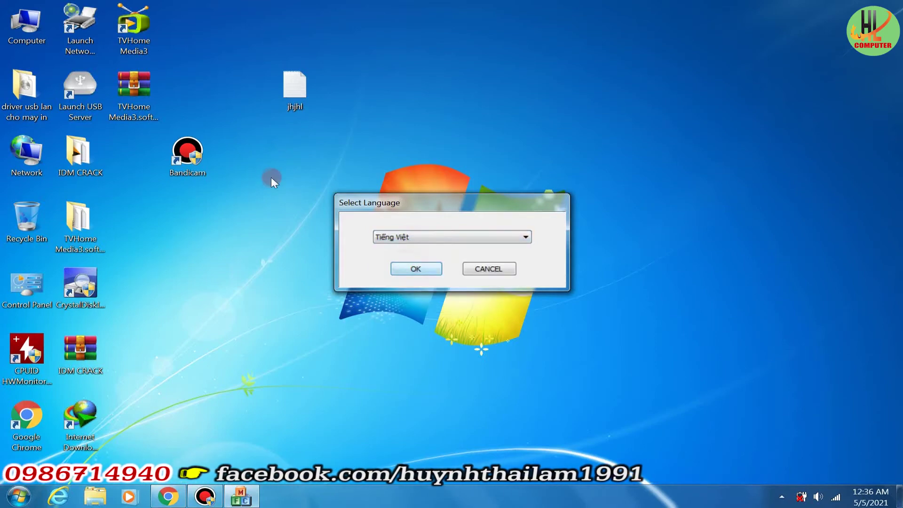
key(Return)
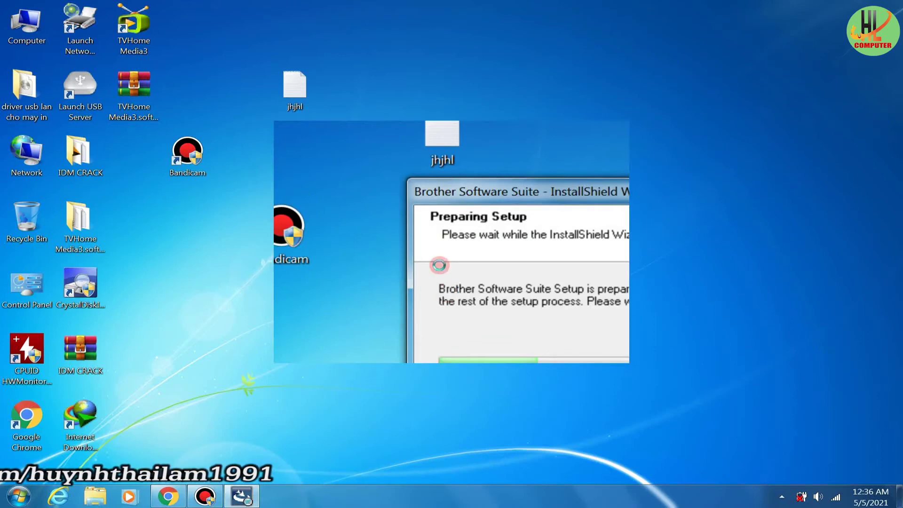
Install the Brother printer using Local Connection (USB), skip the web manuals and online registration, and finish the setup wizard.
key(Return)
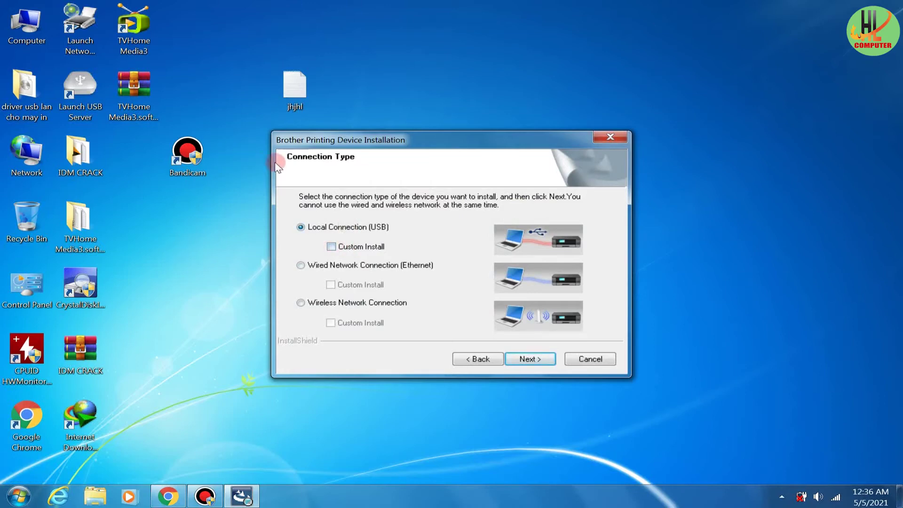
click(530, 359)
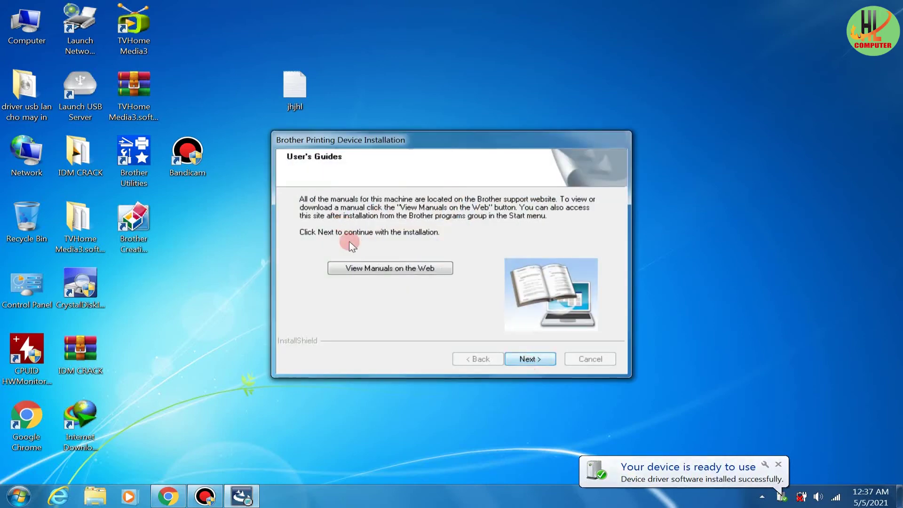
click(528, 367)
click(527, 363)
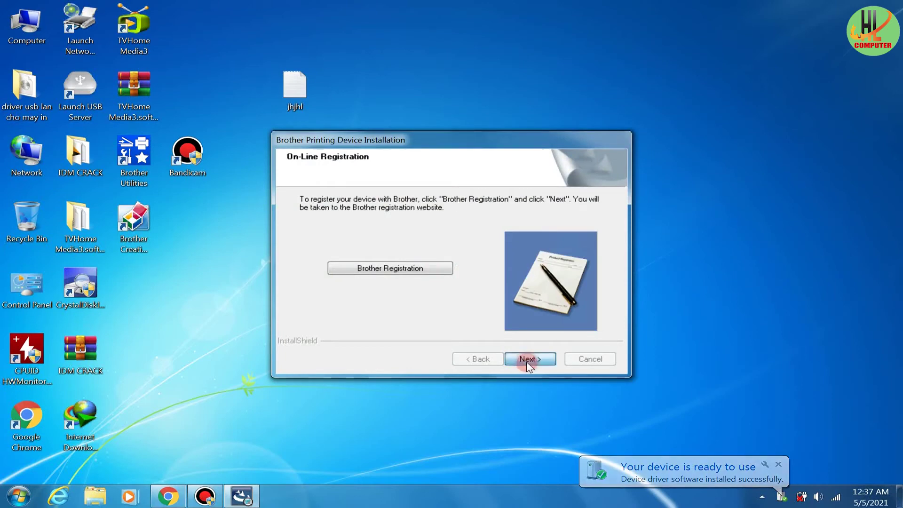
click(526, 362)
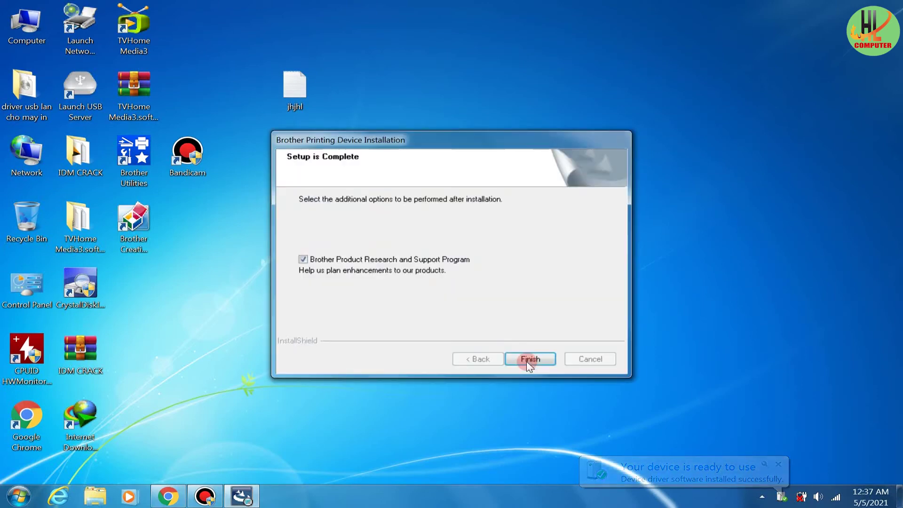
click(529, 360)
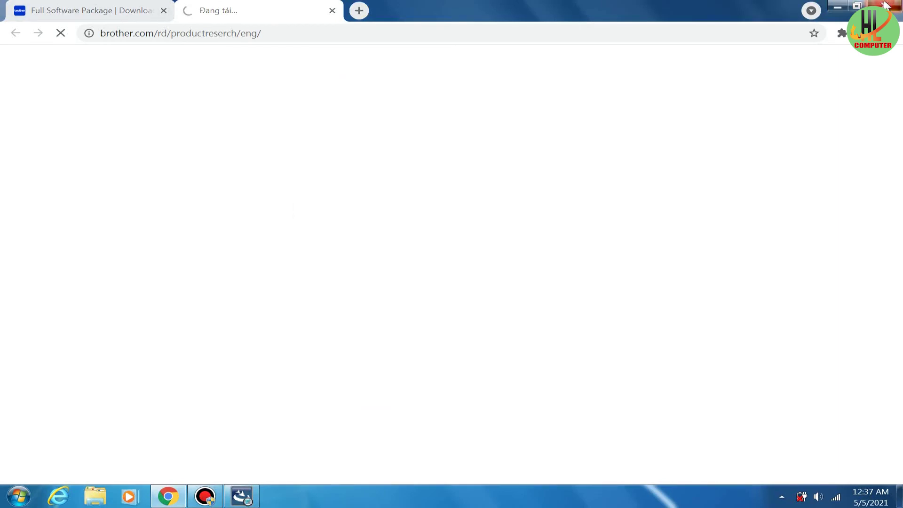
Minimize the Brother research page and opt out of receiving any software update information.
click(837, 7)
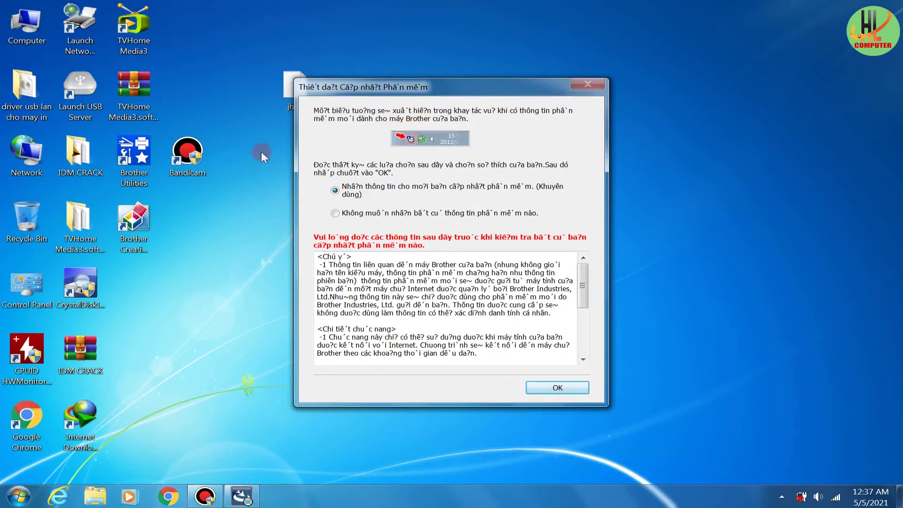
click(390, 212)
click(561, 382)
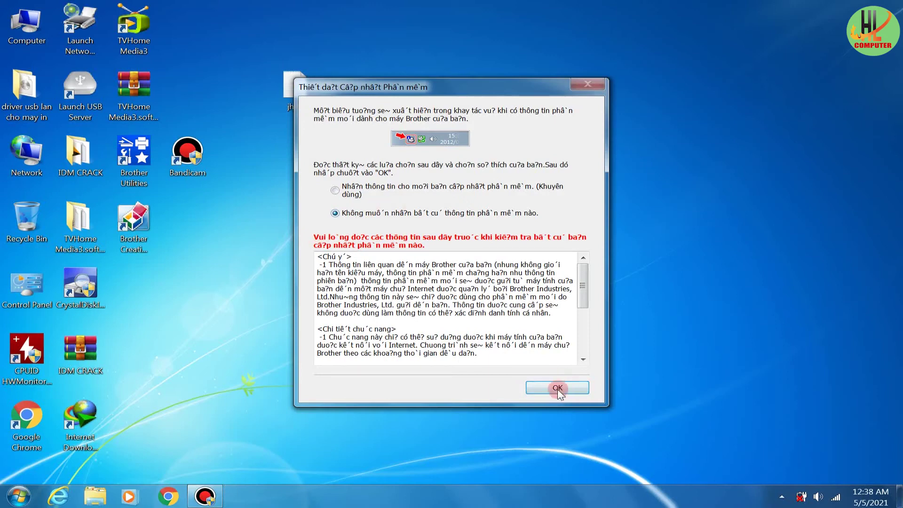
Open Devices and Printers and set Brother HL-L2360D series (Copy 1) as the default printer.
key(super)
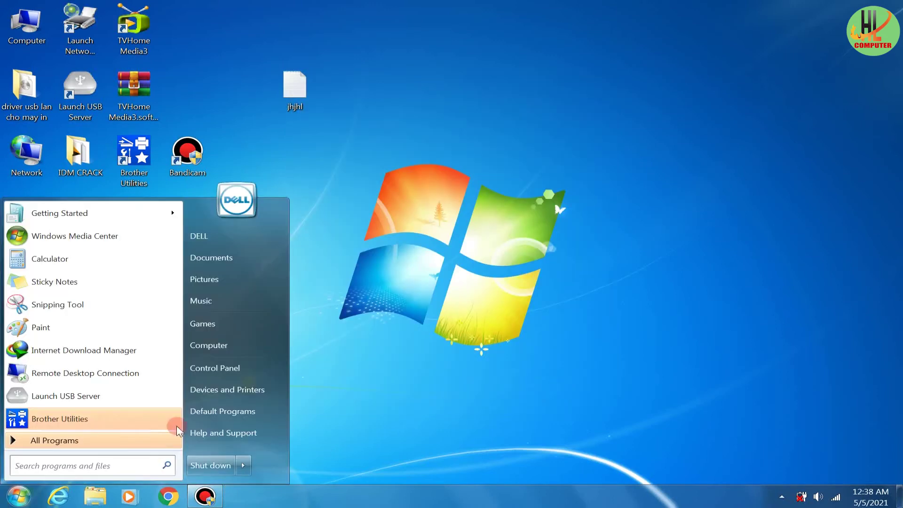
click(253, 390)
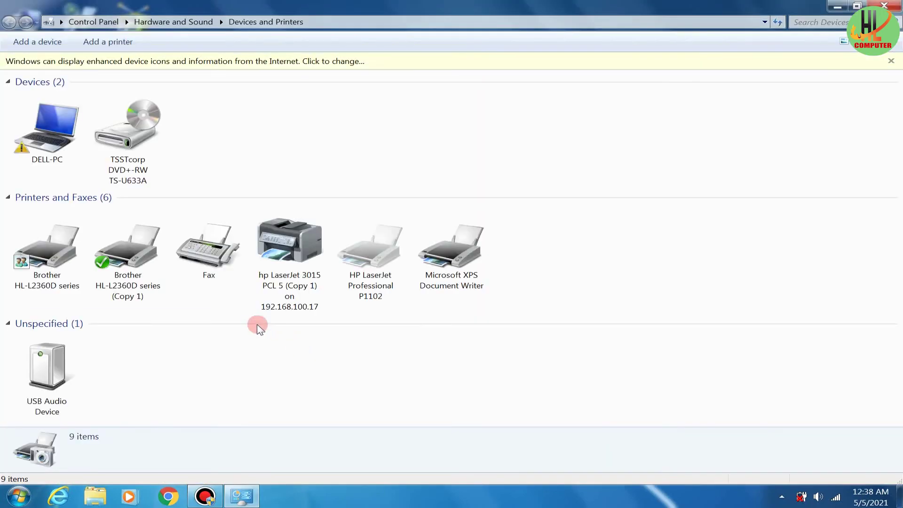
click(158, 281)
right_click(158, 282)
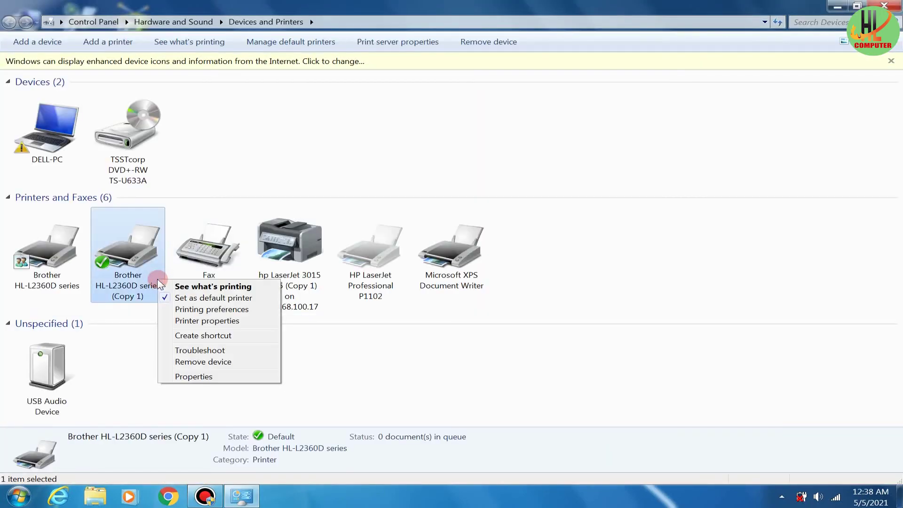
click(207, 298)
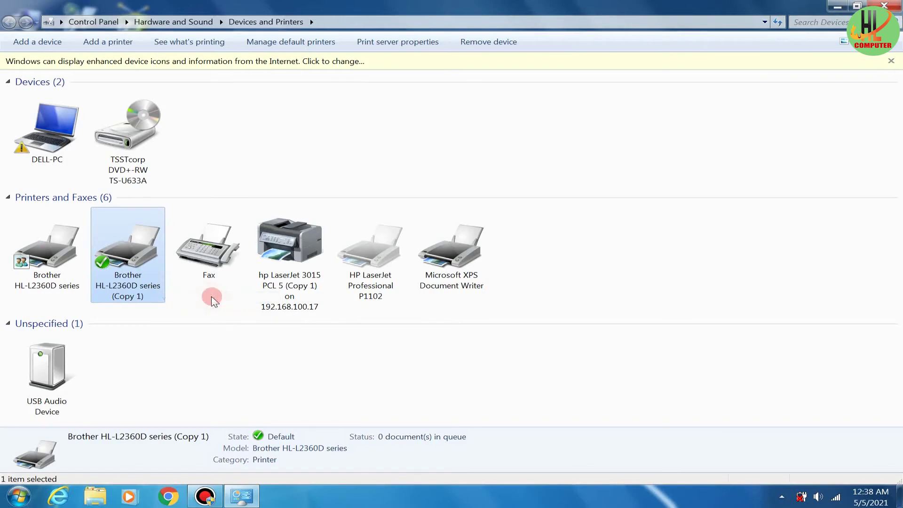
Print a test page from the printer properties of Brother HL-L2360D series (Copy 1), and close the properties and Devices and Printers windows.
right_click(120, 276)
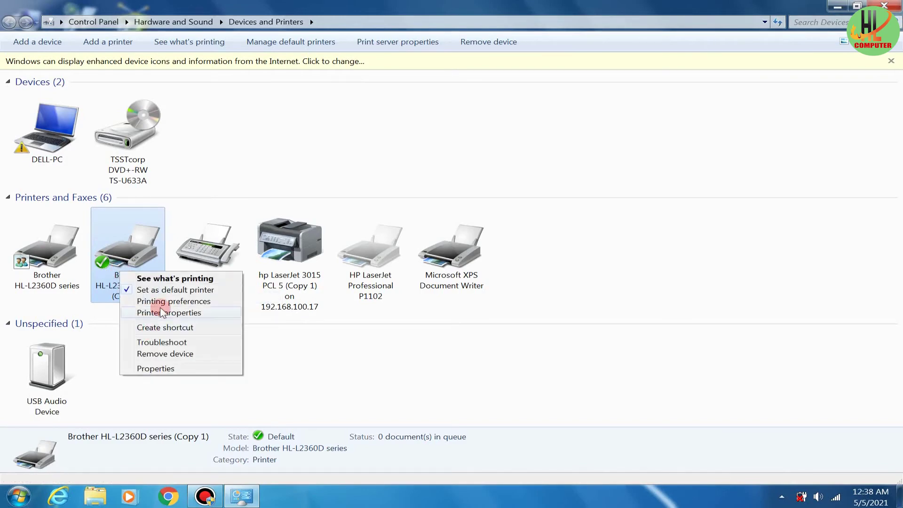
click(160, 312)
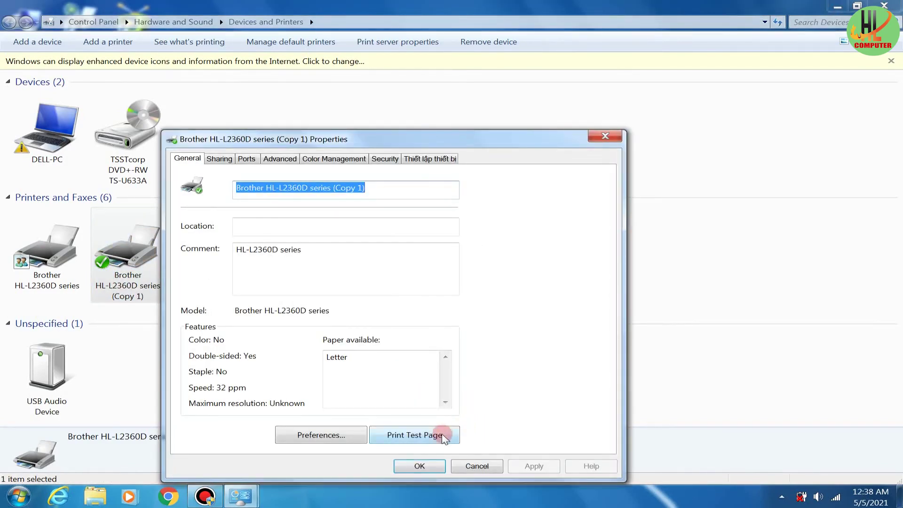
click(442, 435)
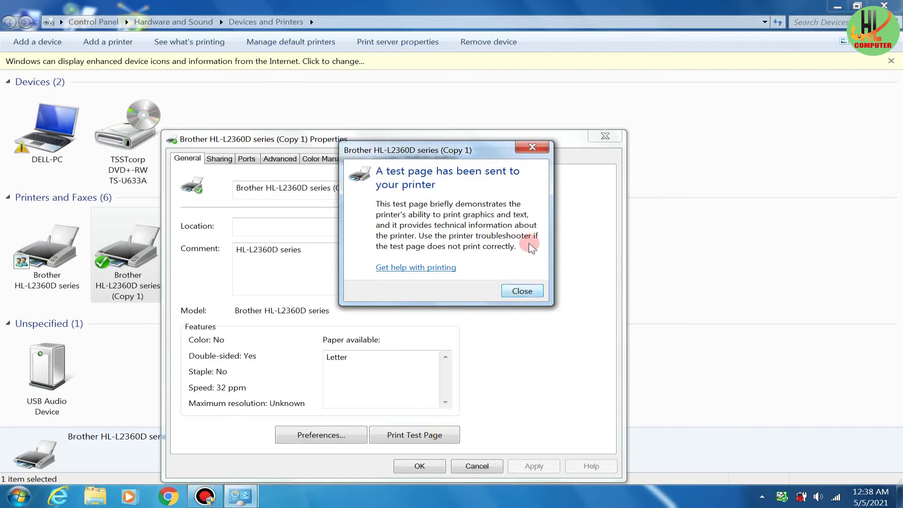
click(531, 146)
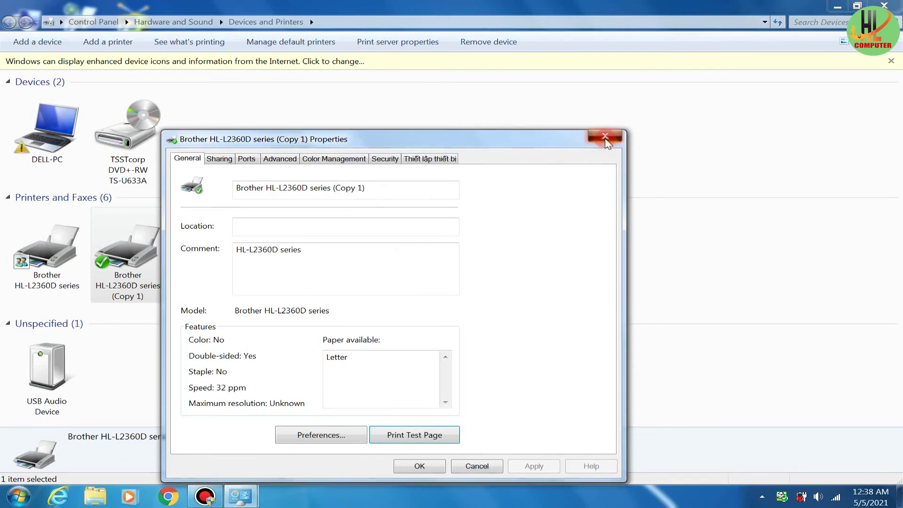
click(605, 136)
click(857, 5)
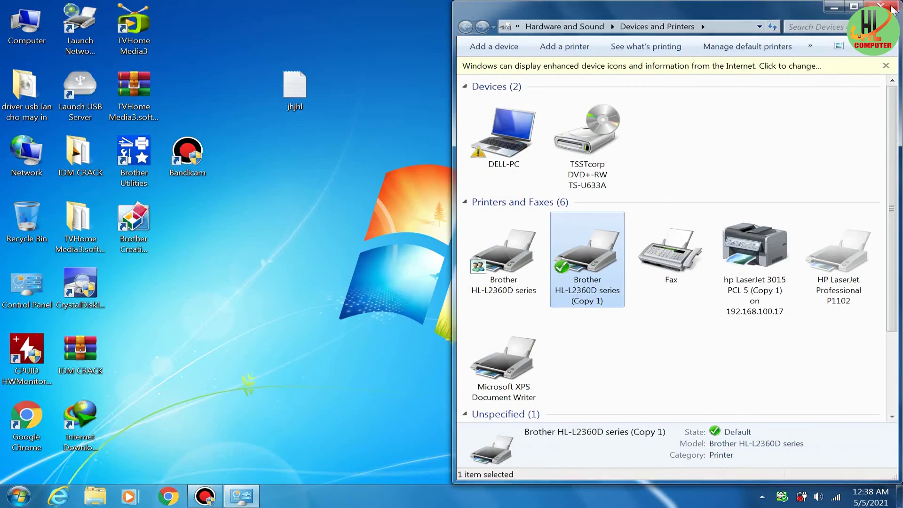
click(891, 8)
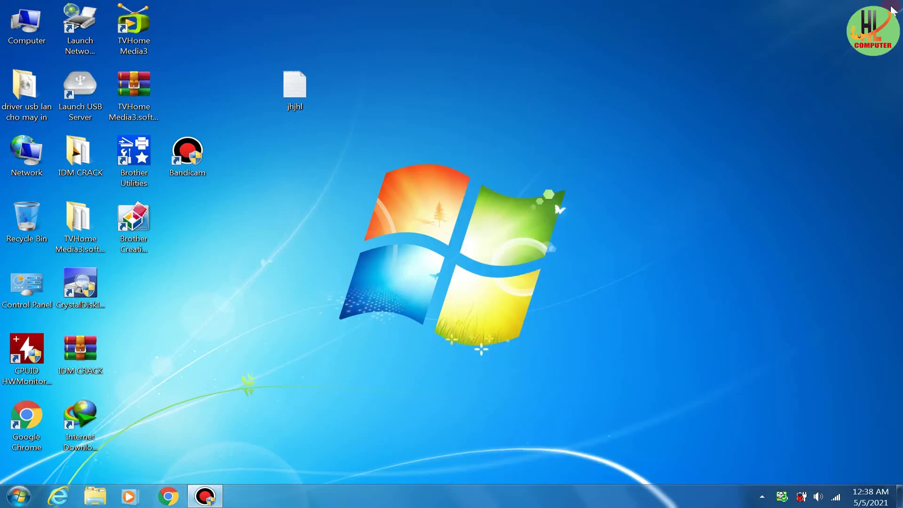